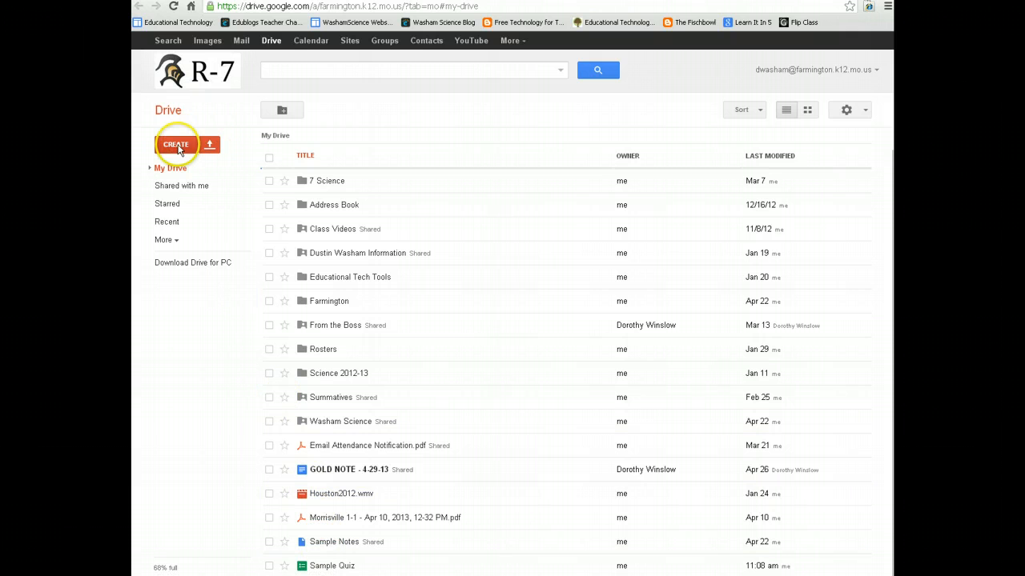
Open the Sample Quiz spreadsheet from Drive and start Flubaroo's Email Grades.
left_click(329, 566)
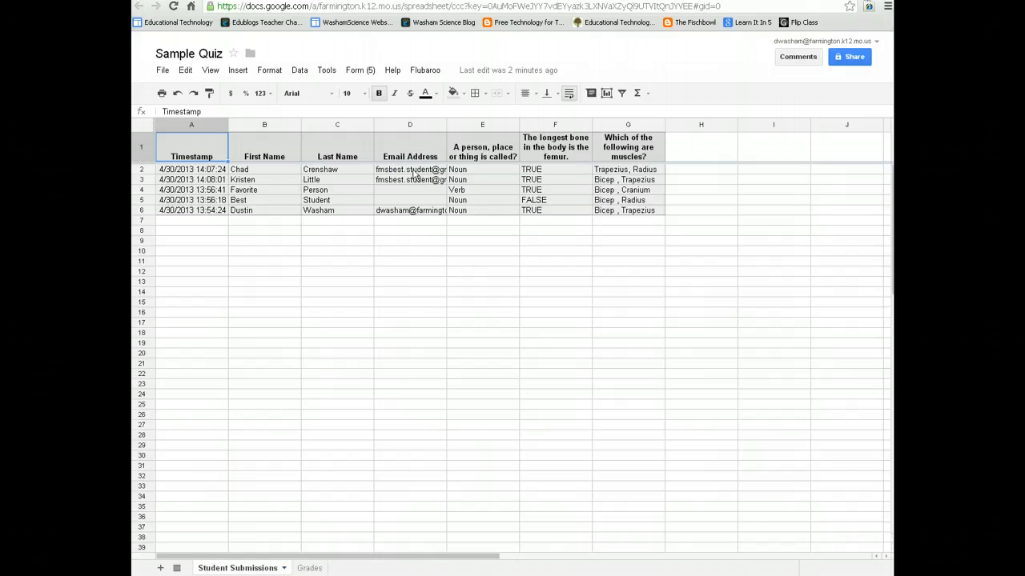
left_click(416, 71)
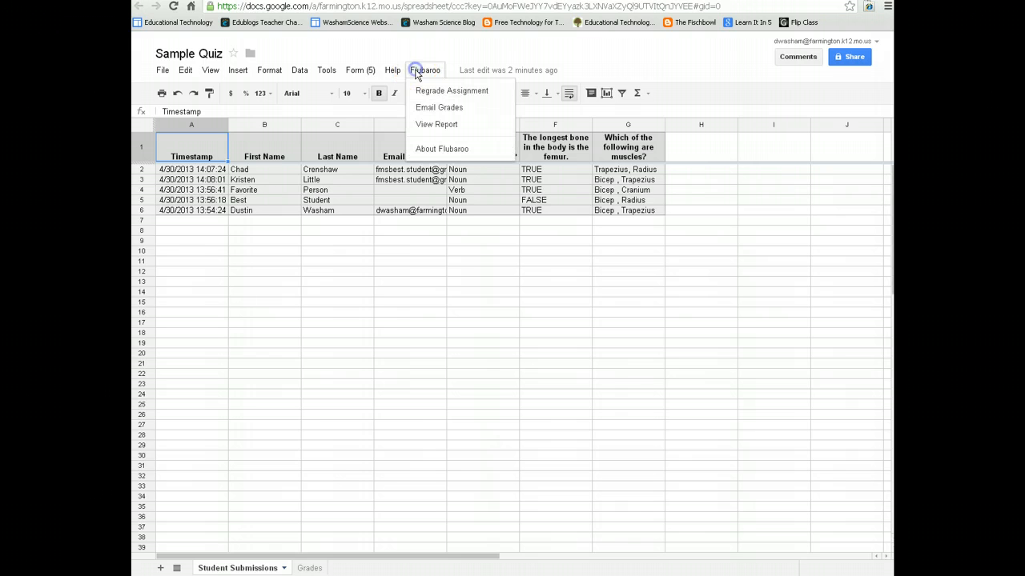
left_click(422, 113)
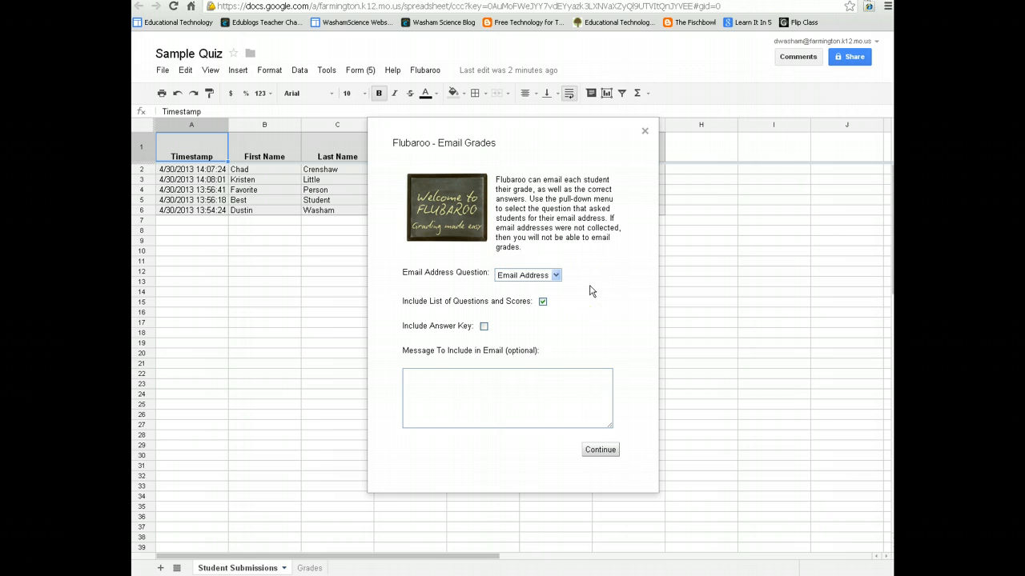
Email the grades using the Email Address question, with the answer key included and the message "Here are the grades for your Quiz 1.1".
left_click(555, 275)
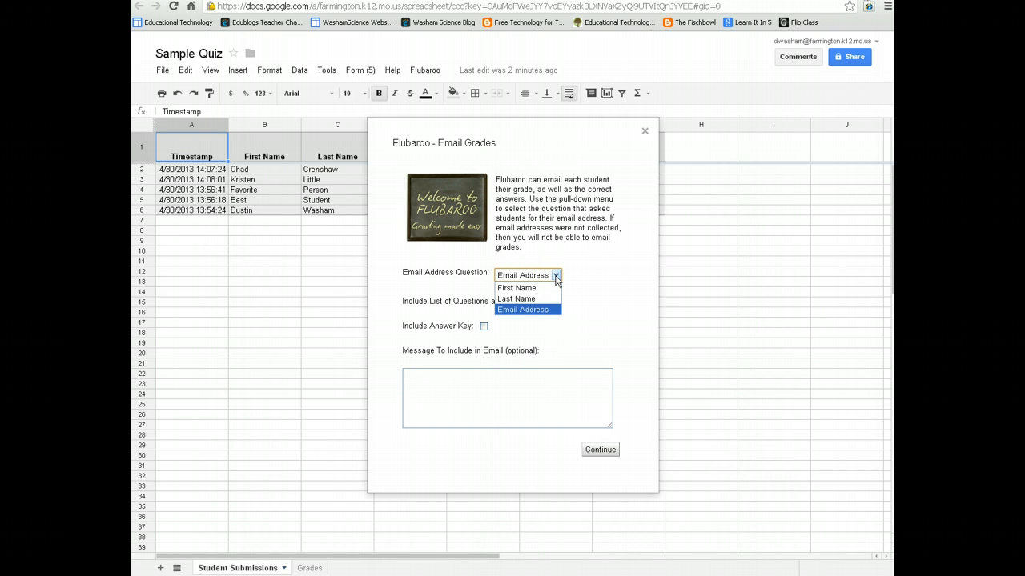
left_click(555, 277)
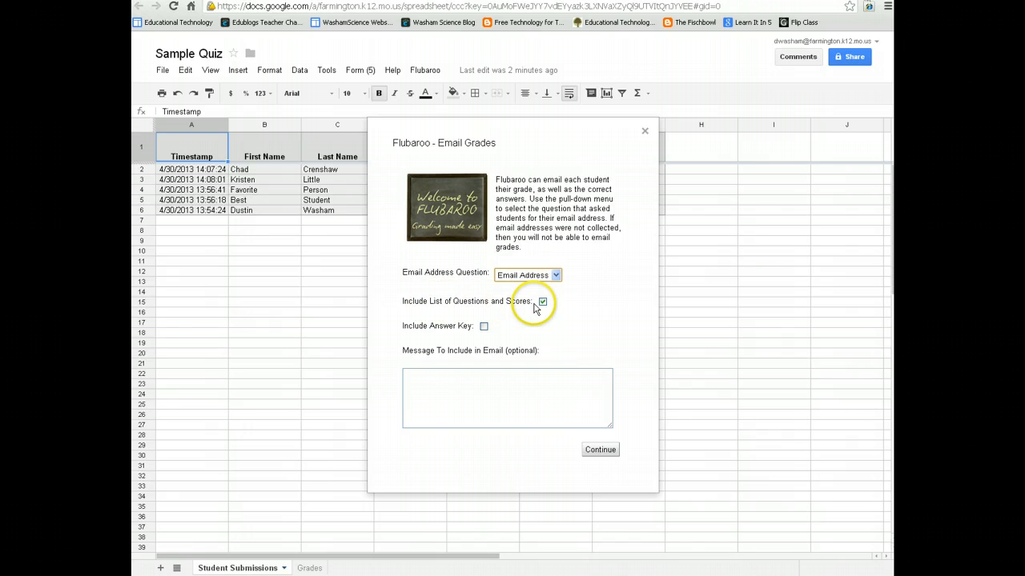
left_click(483, 326)
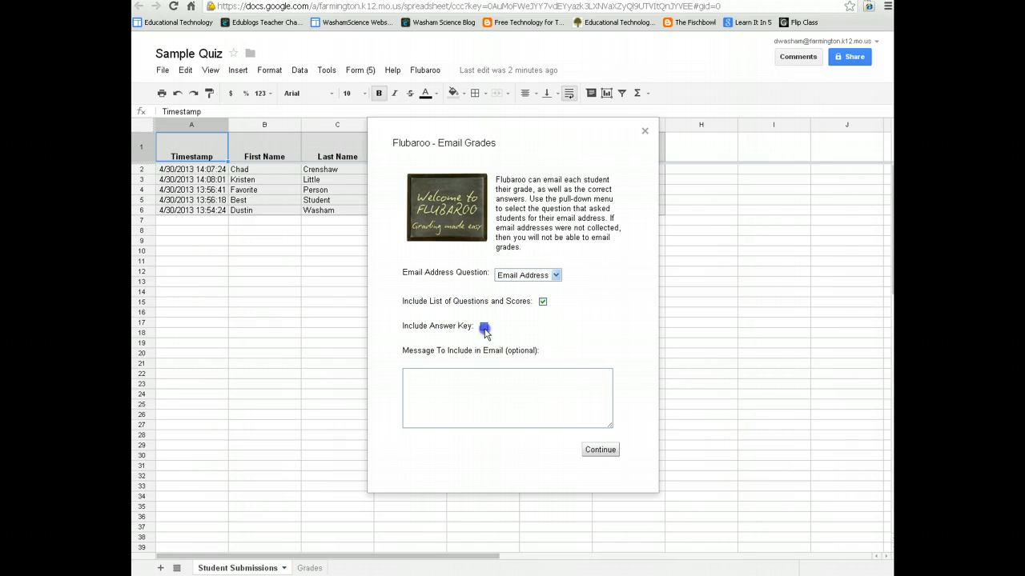
left_click(512, 384)
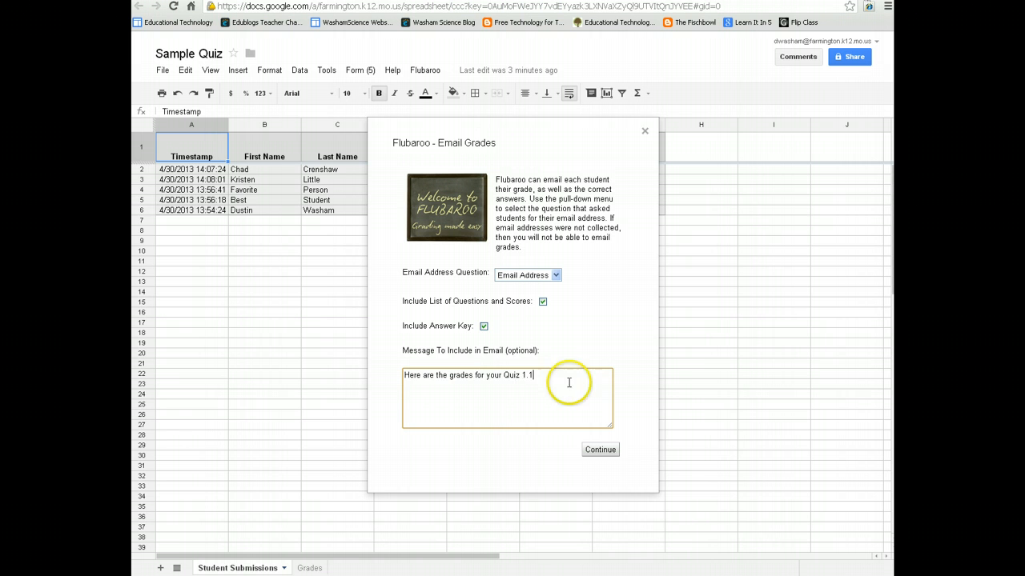
left_click(608, 451)
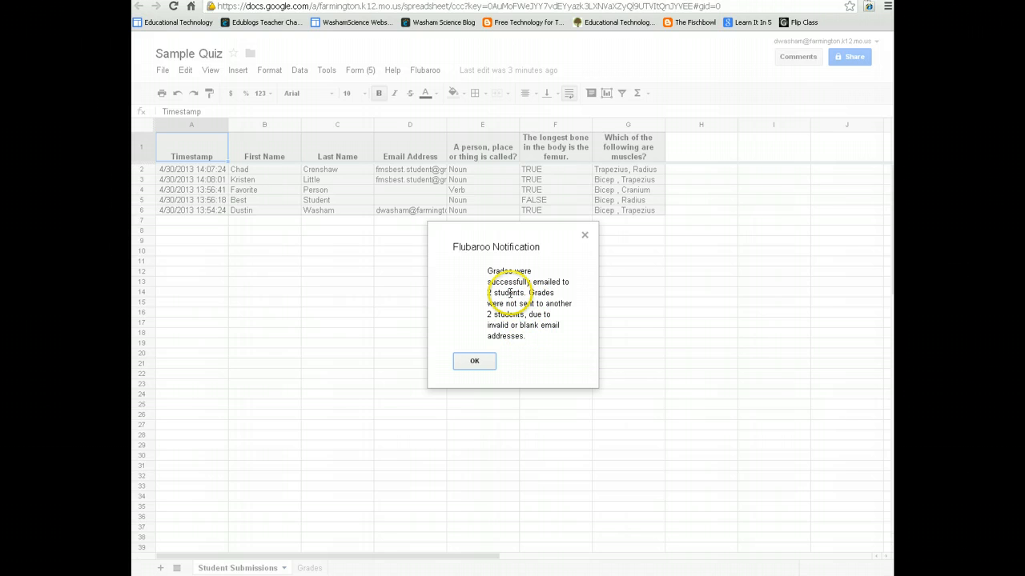
left_click(475, 362)
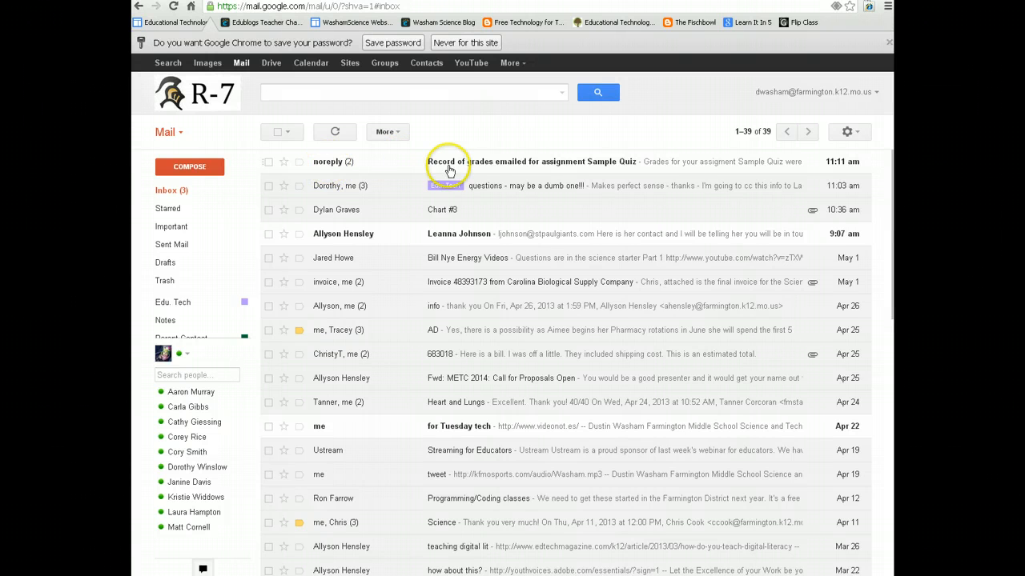
In Gmail, review the teacher's record of emailed Sample Quiz grades and the grade email in the student's inbox.
left_click(406, 164)
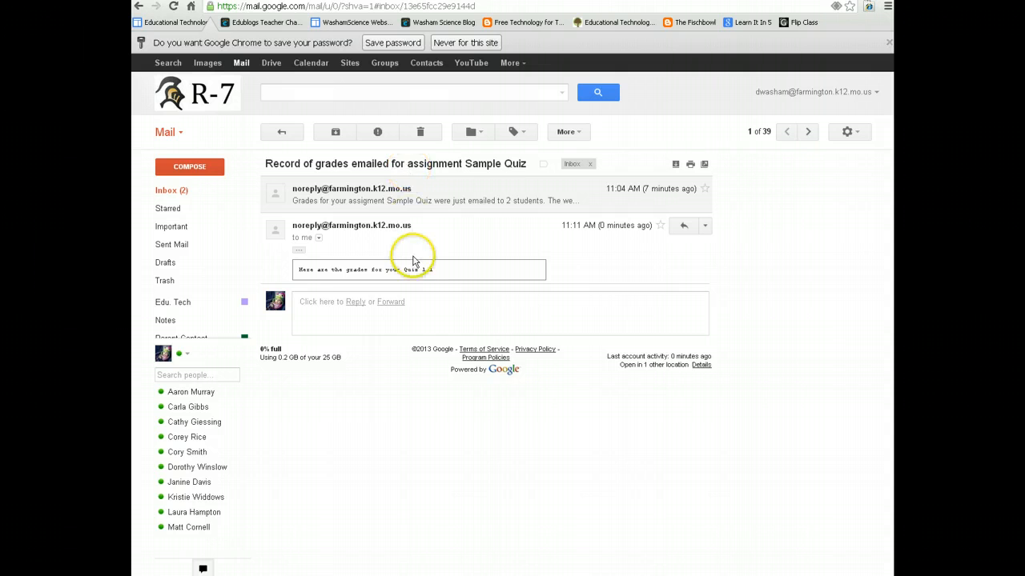
left_click(477, 194)
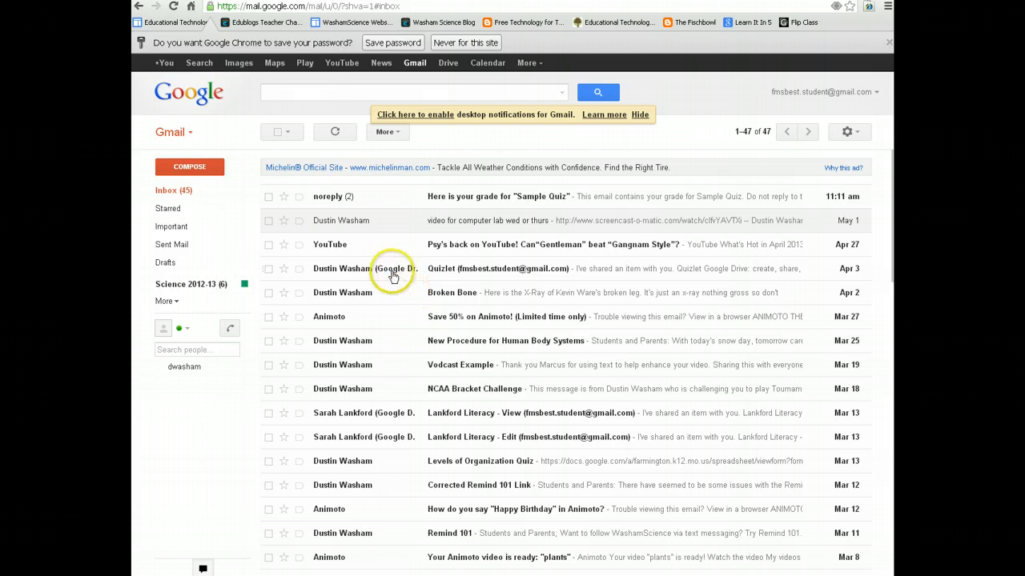
left_click(373, 195)
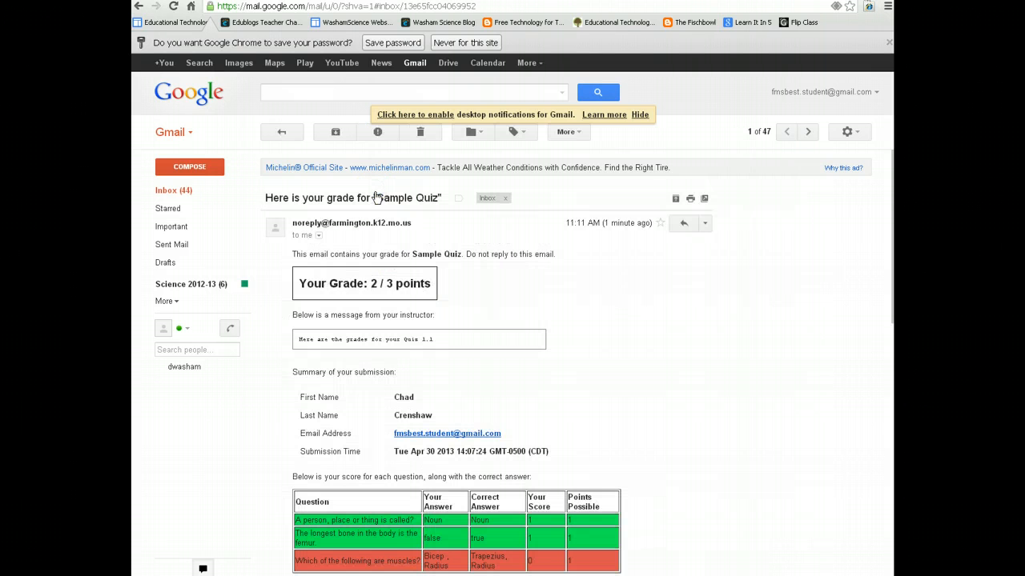
scroll(616, 379, "down", 3)
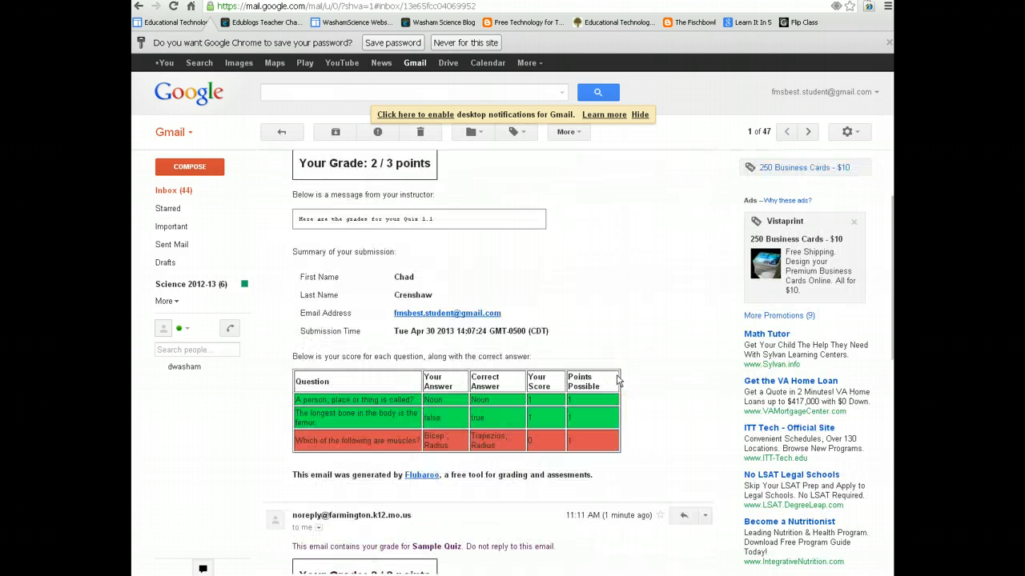
scroll(616, 379, "up", 1)
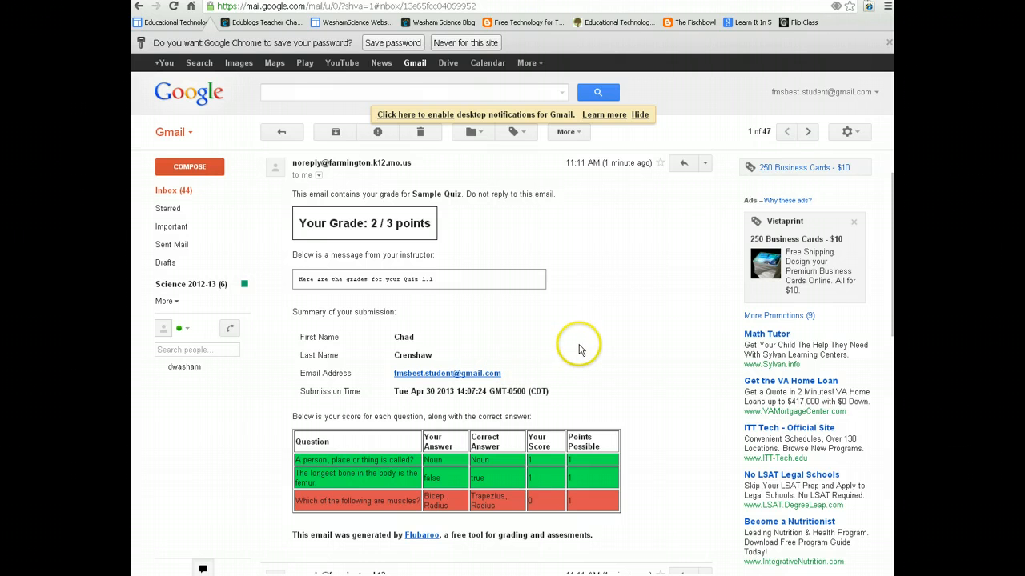
scroll(579, 348, "down", 1)
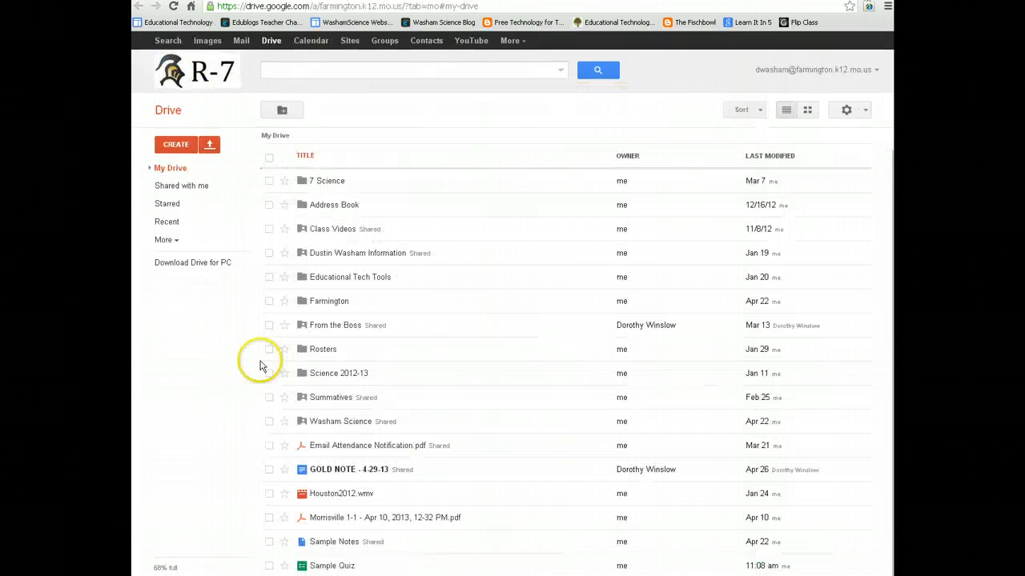
Return to Drive, open the Sample Quiz spreadsheet and show its Grades sheet.
left_click(260, 360)
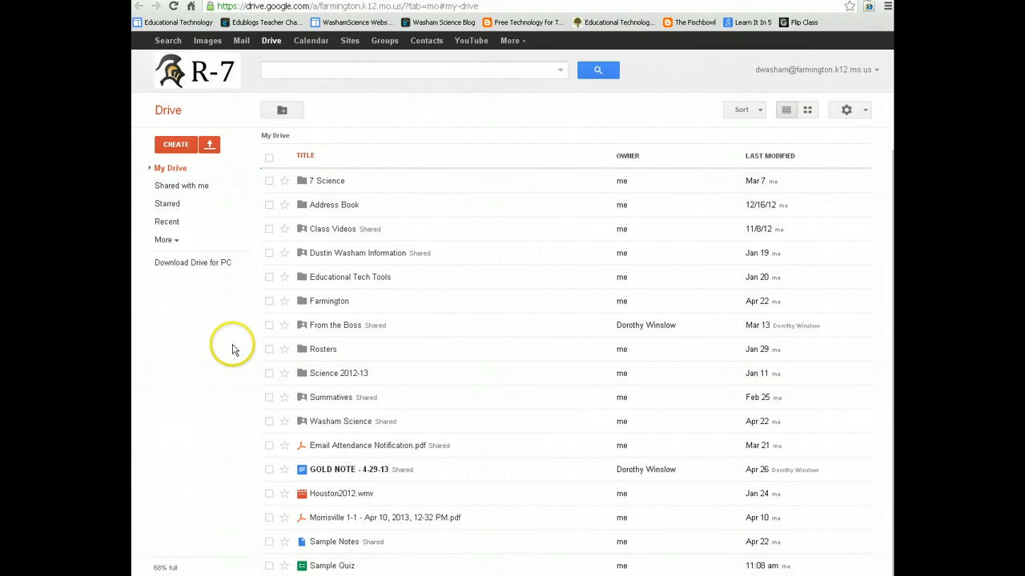
left_click(344, 566)
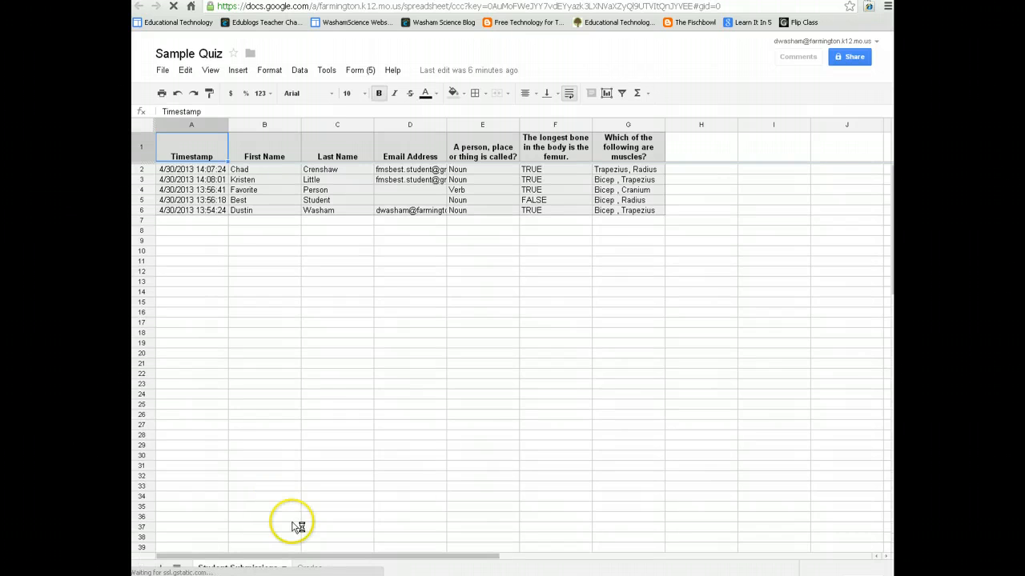
scroll(308, 544, "down", 3)
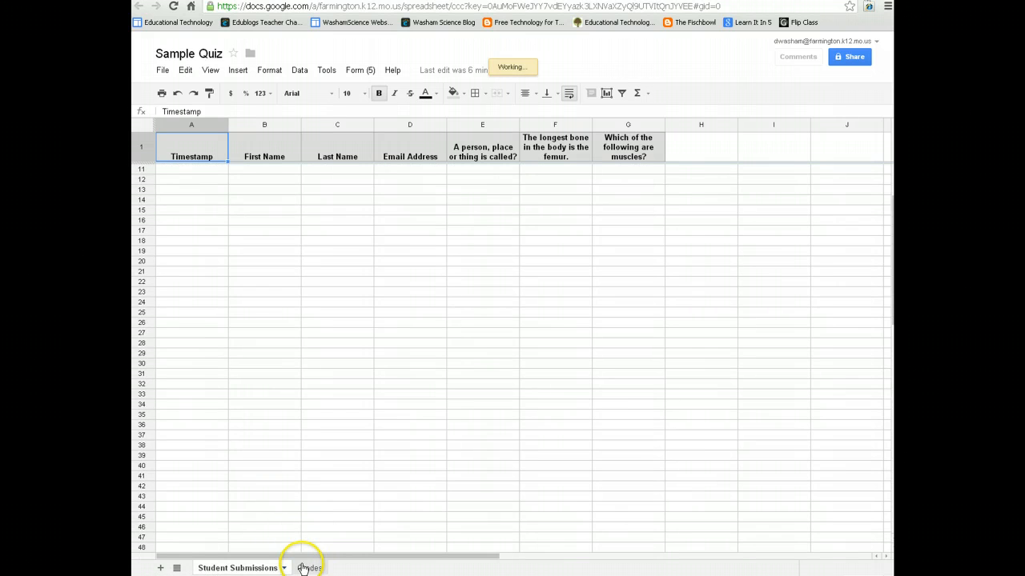
left_click(304, 567)
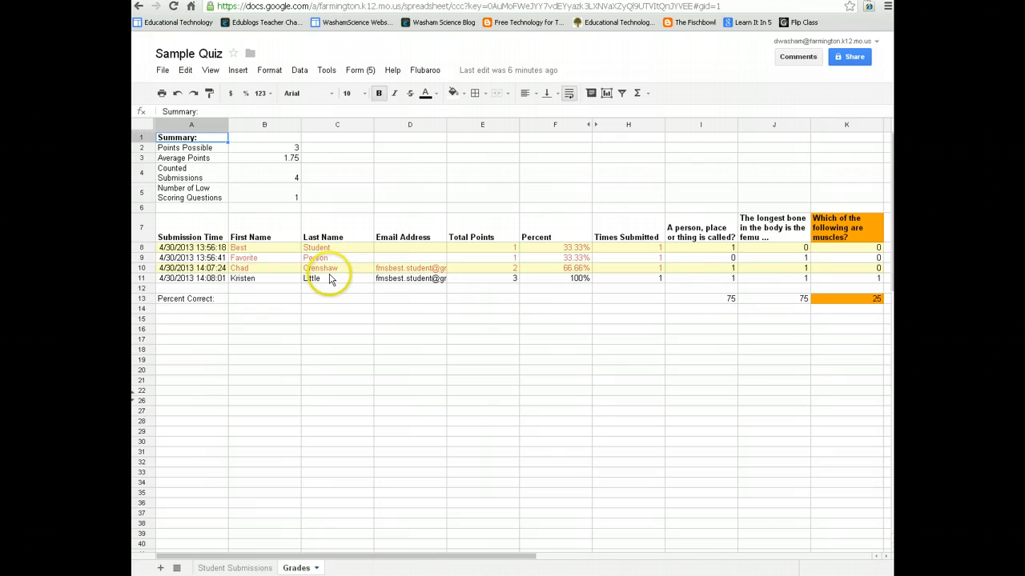
Try sorting the whole Grades sheet A → Z by the Last Name column, and undo that sort.
left_click(366, 128)
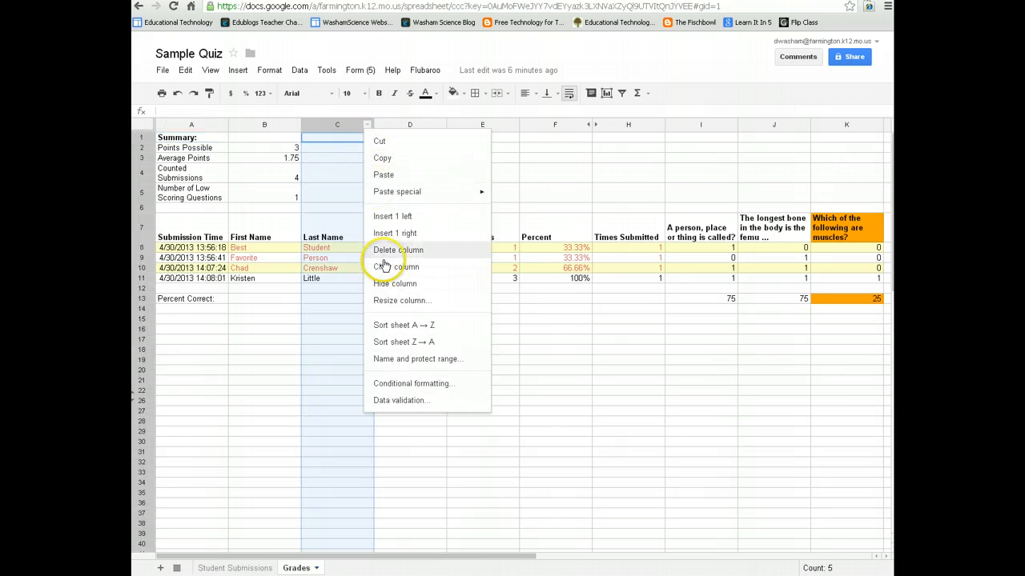
left_click(394, 325)
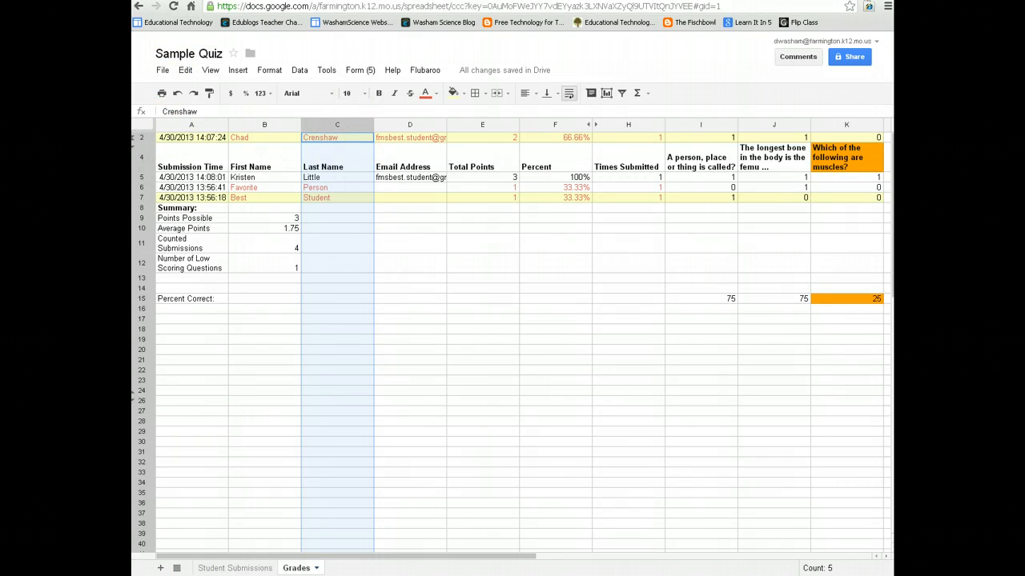
left_click(337, 288)
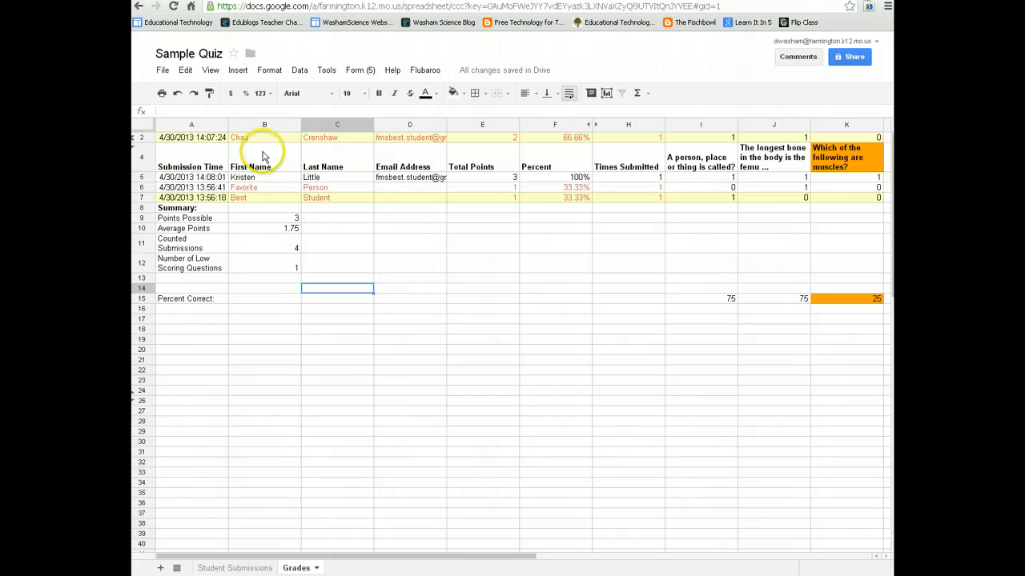
left_click(177, 95)
left_click(177, 96)
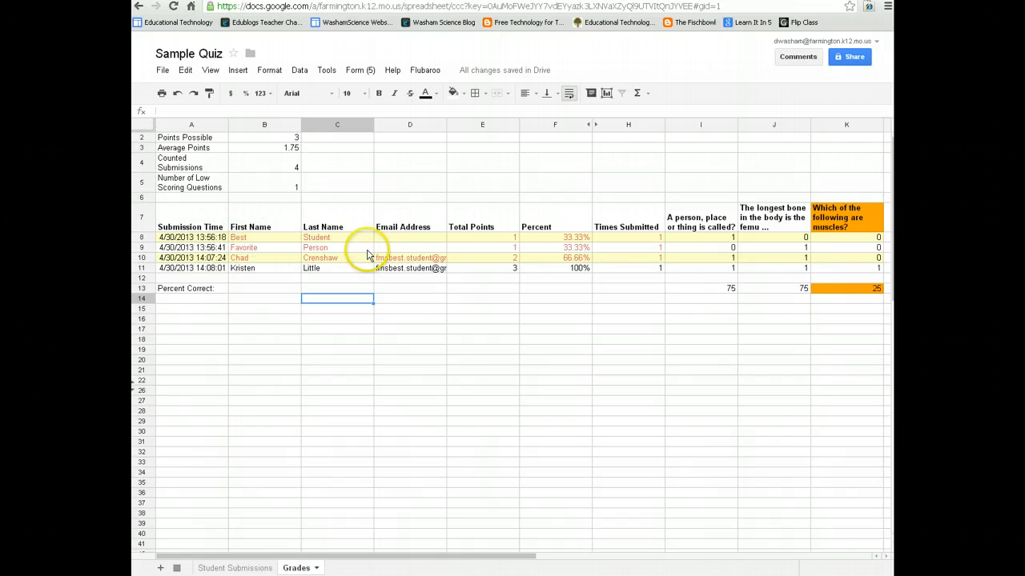
Sort only the student rows, range A8 to K11, by Column C (Last Name) in A → Z order.
left_click(202, 239)
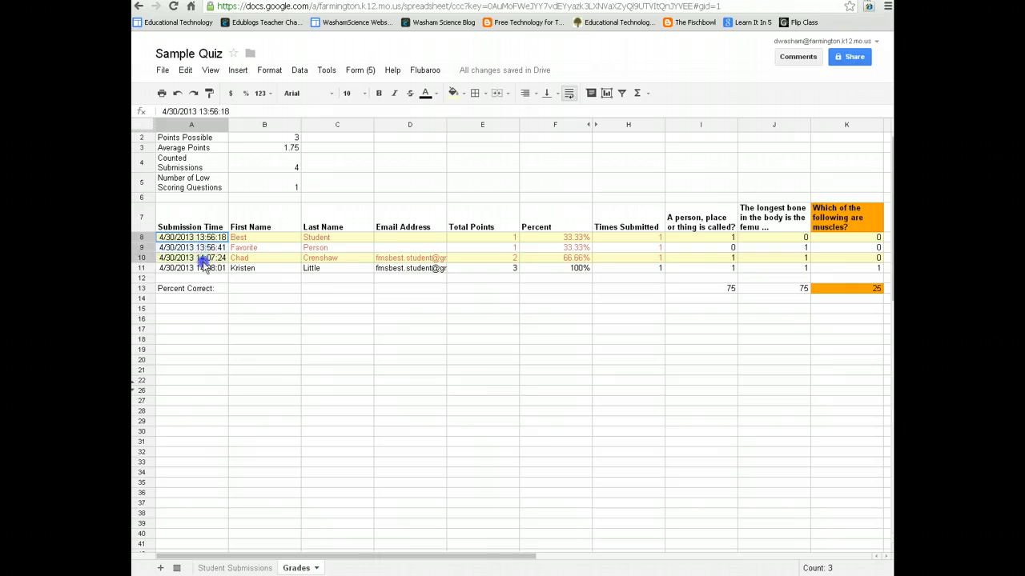
left_click_drag(205, 272, 570, 272)
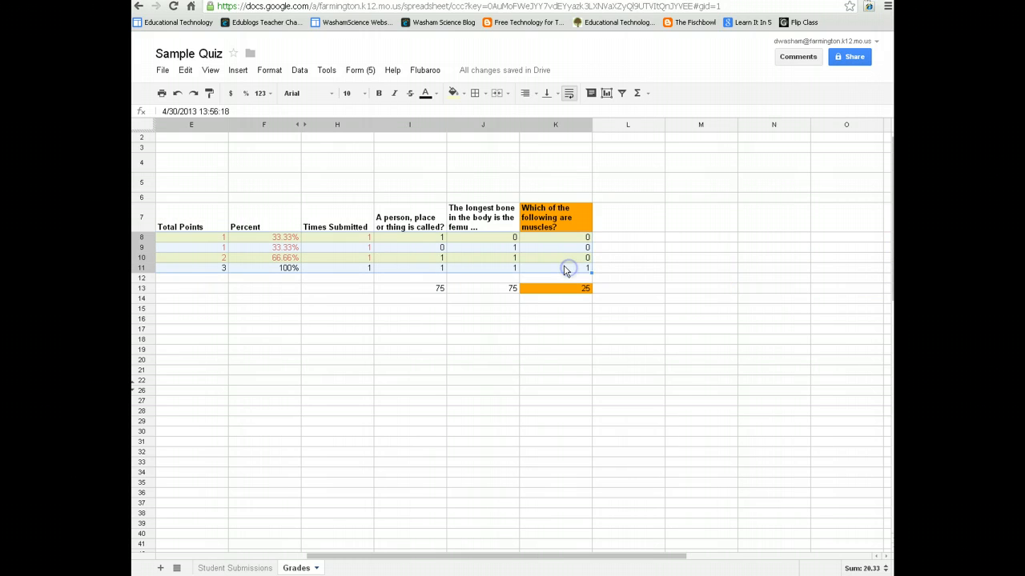
left_click(300, 71)
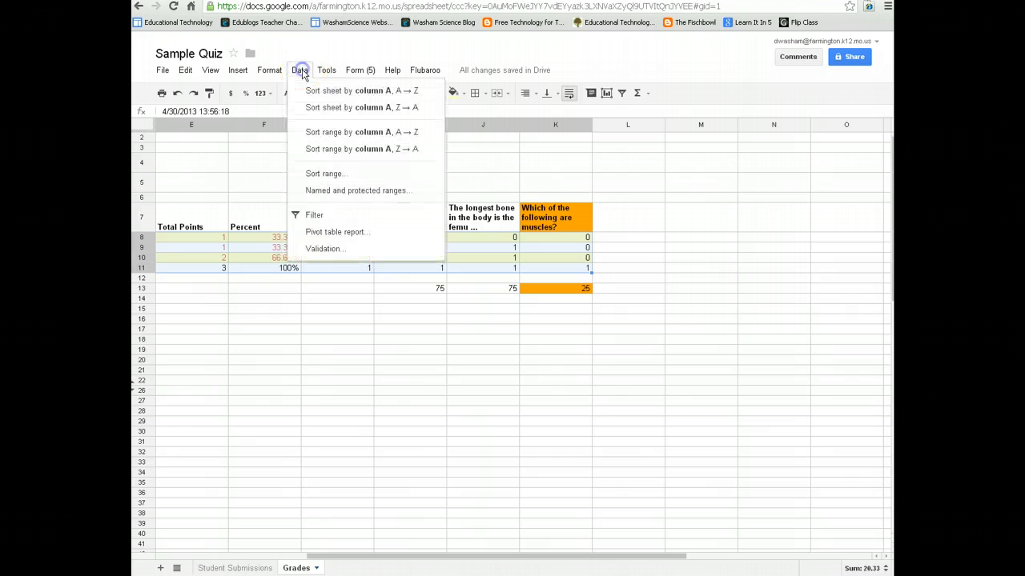
left_click_drag(380, 560, 193, 551)
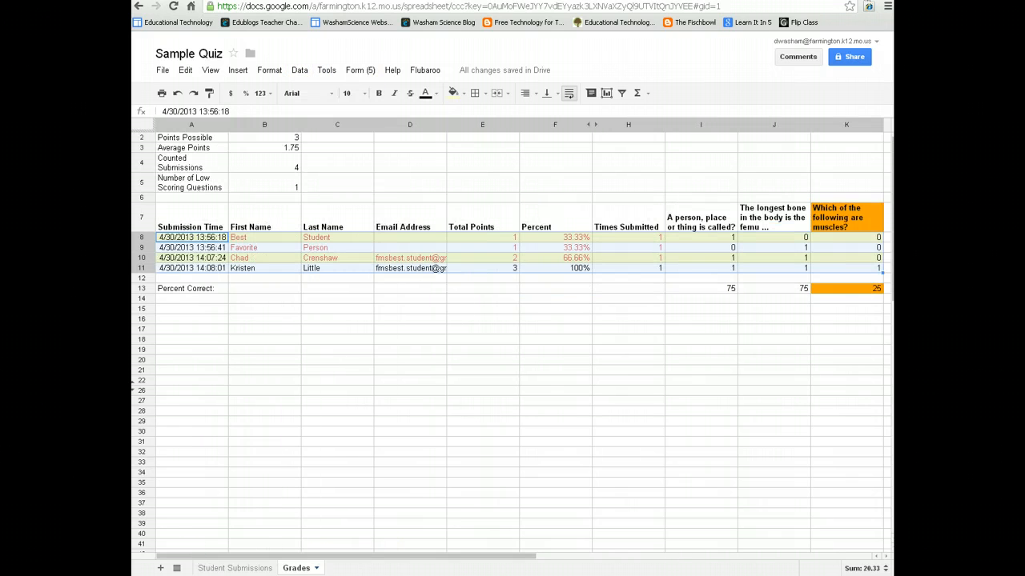
left_click(298, 72)
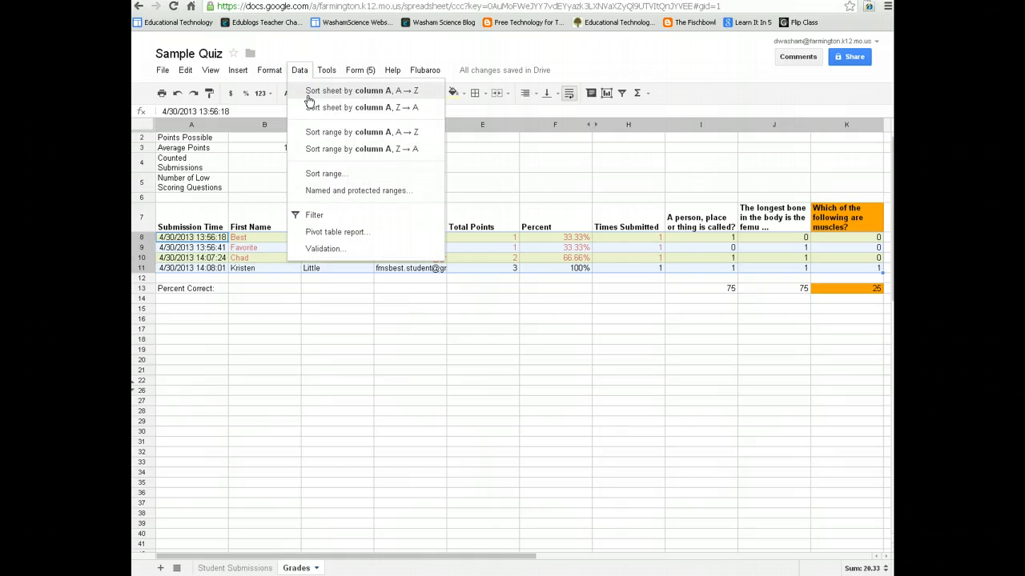
left_click(325, 175)
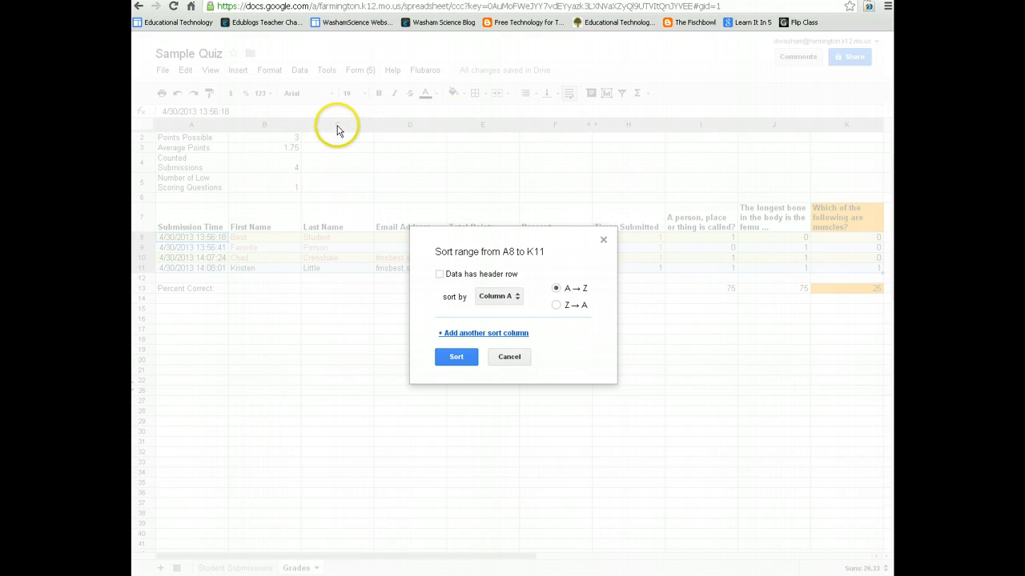
left_click(516, 298)
left_click(516, 332)
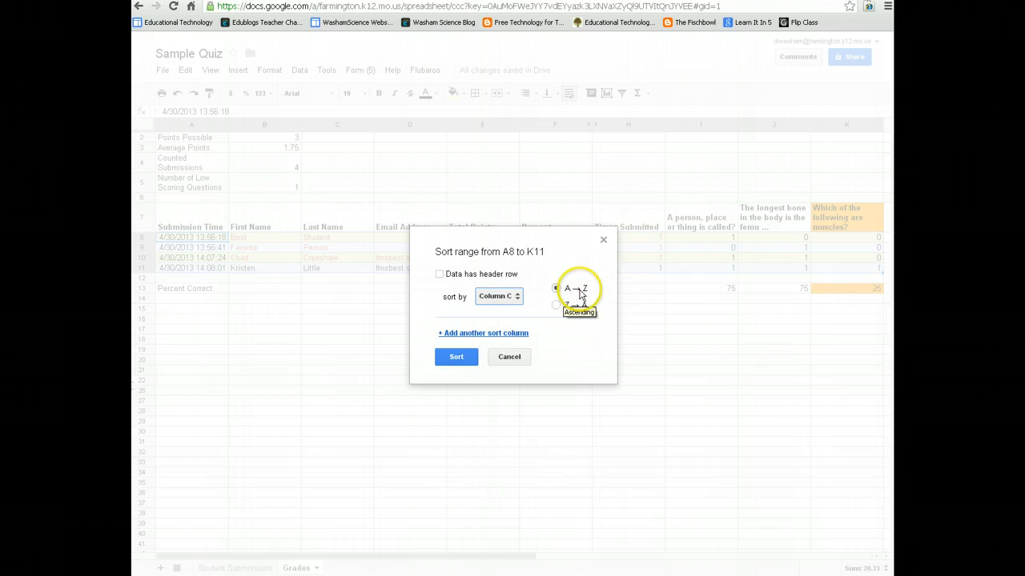
left_click(446, 361)
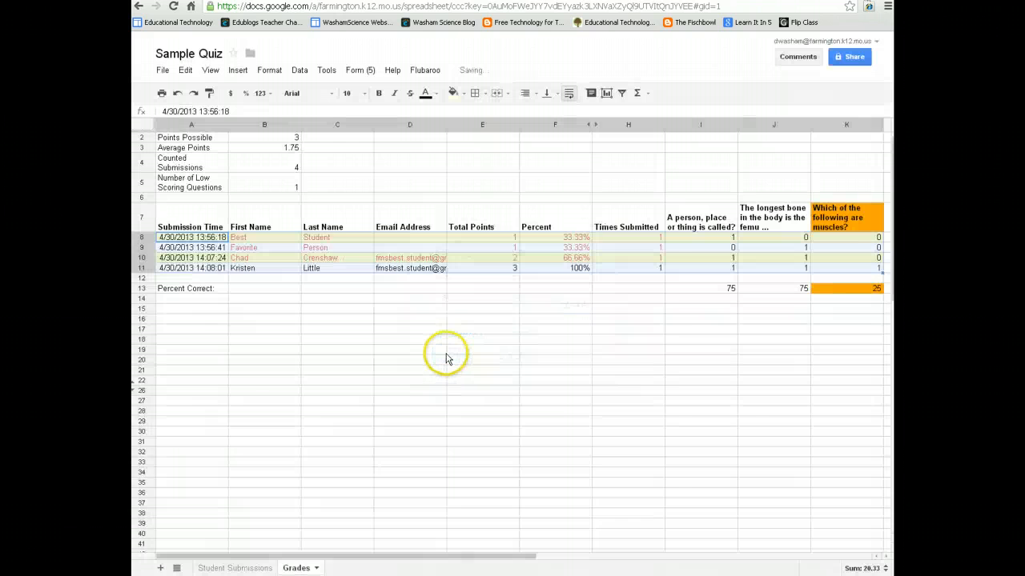
left_click(337, 276)
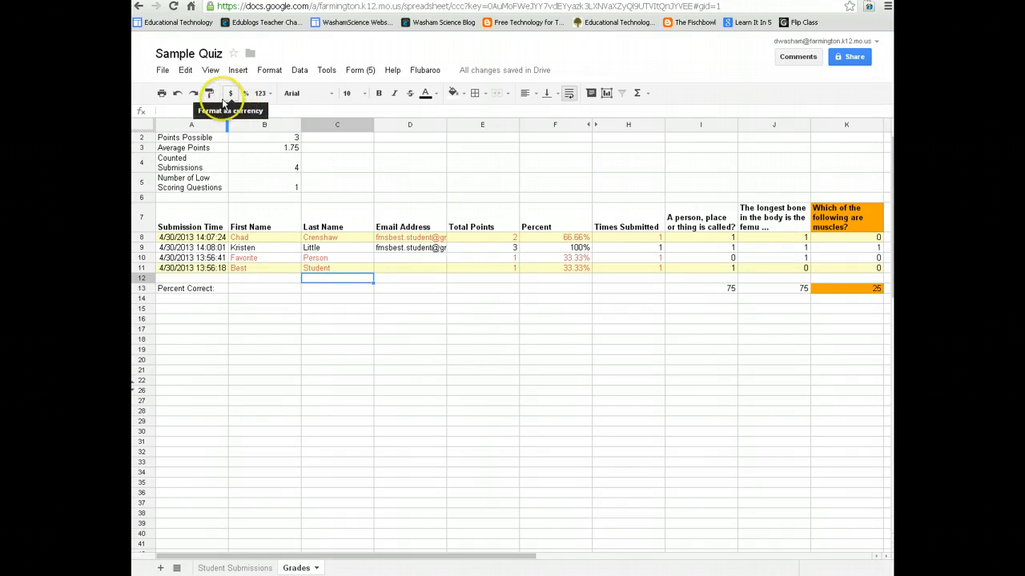
Print the current Grades sheet to PDF with the Actual size layout.
left_click(161, 94)
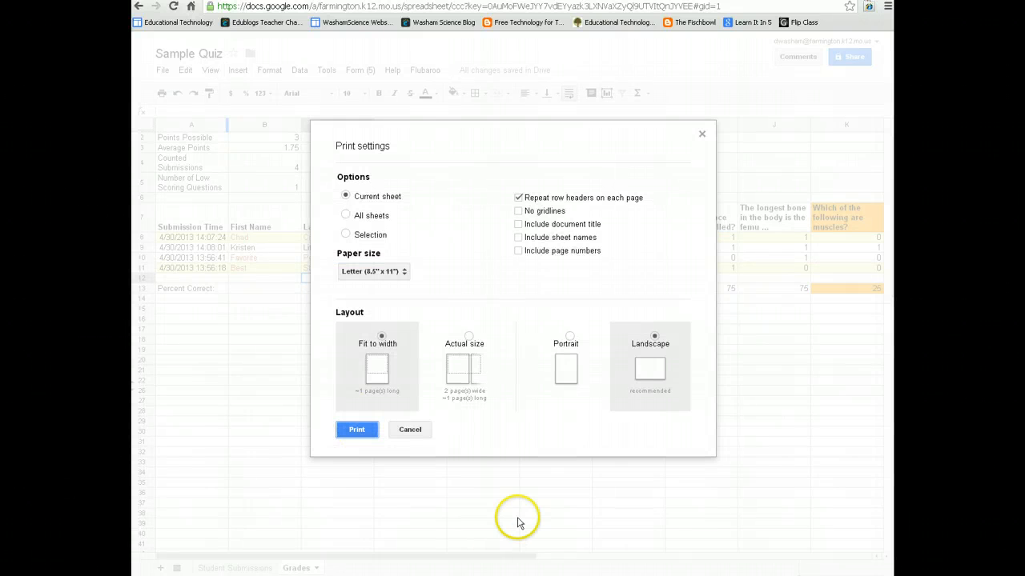
left_click(469, 337)
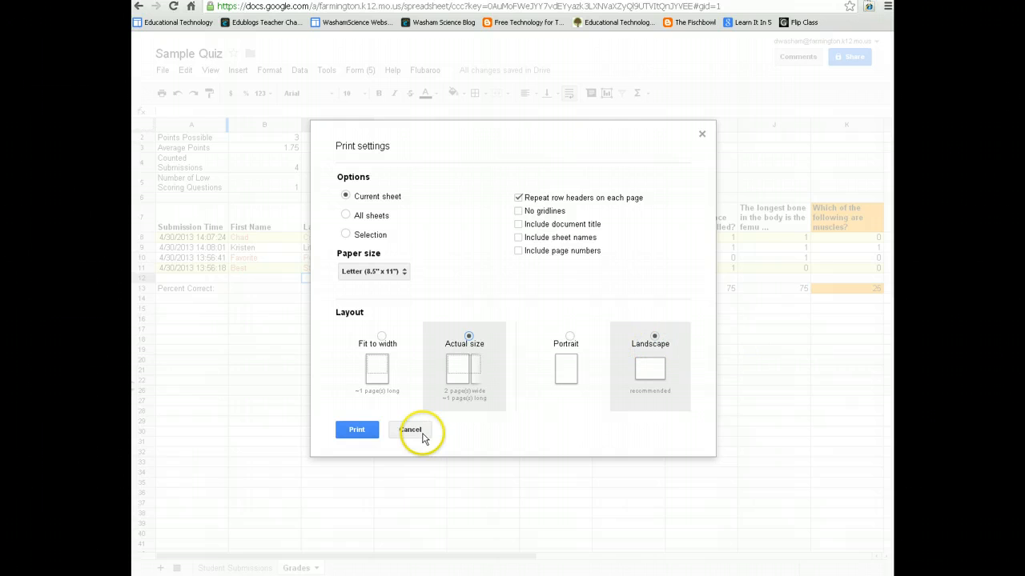
left_click(362, 430)
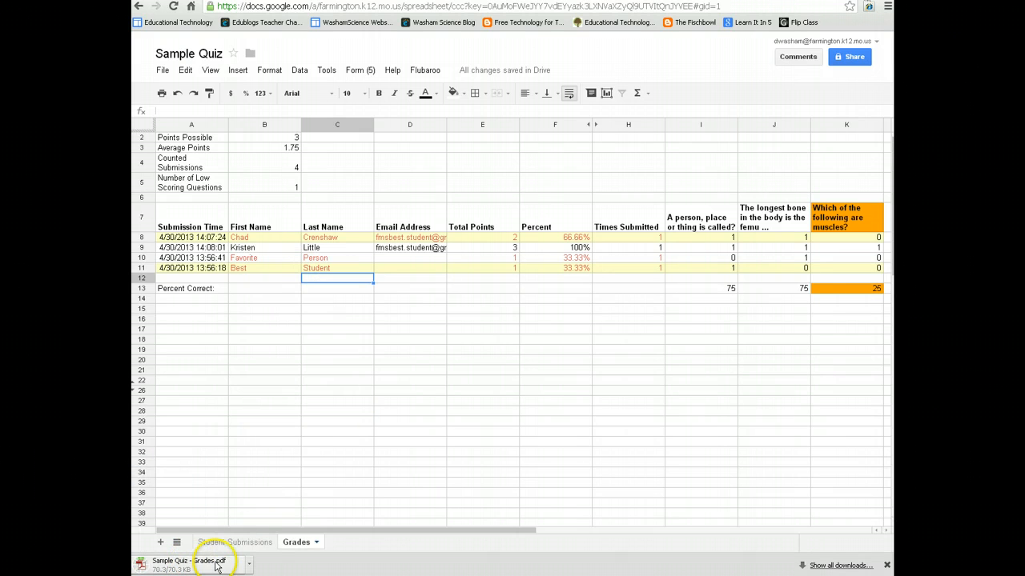
Open the downloaded Sample Quiz - Grades.pdf in a maximized window and look through both of its pages.
left_click(209, 566)
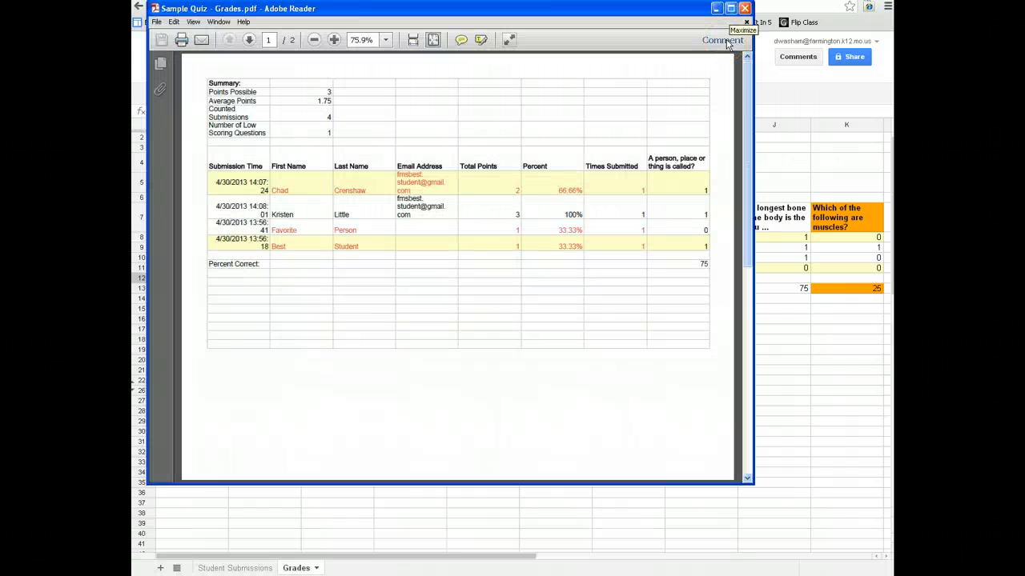
left_click(730, 9)
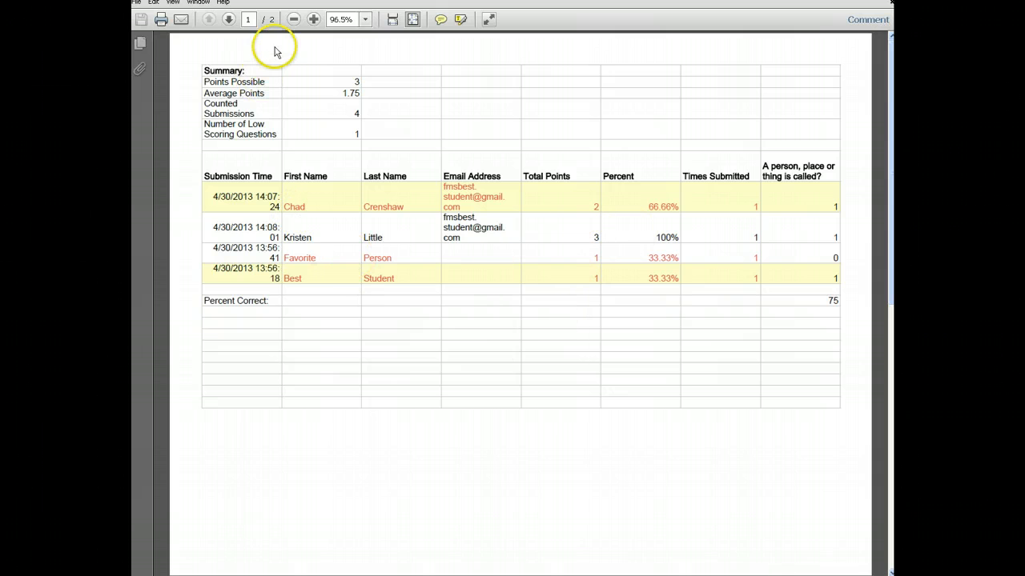
left_click(228, 19)
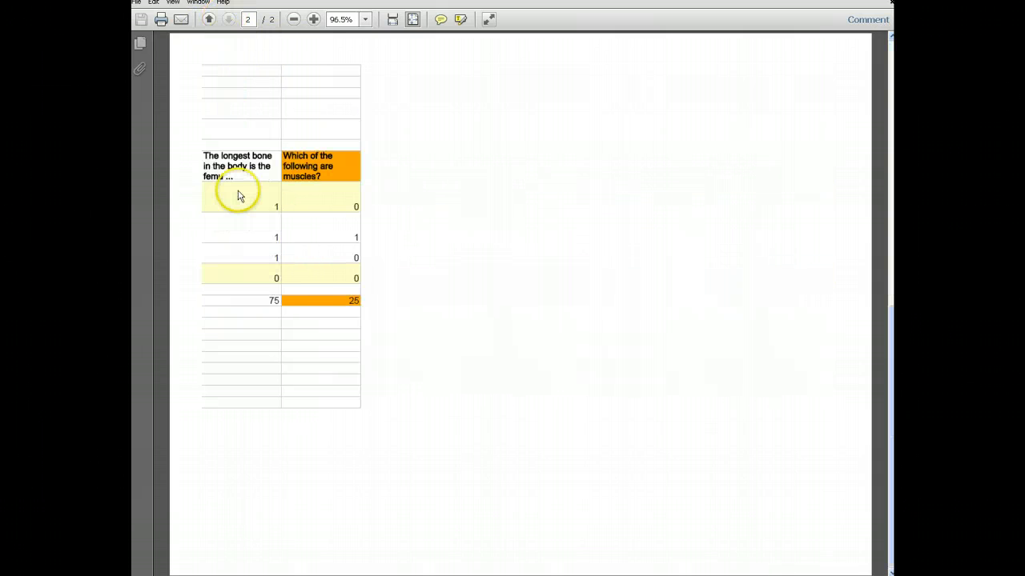
left_click(208, 20)
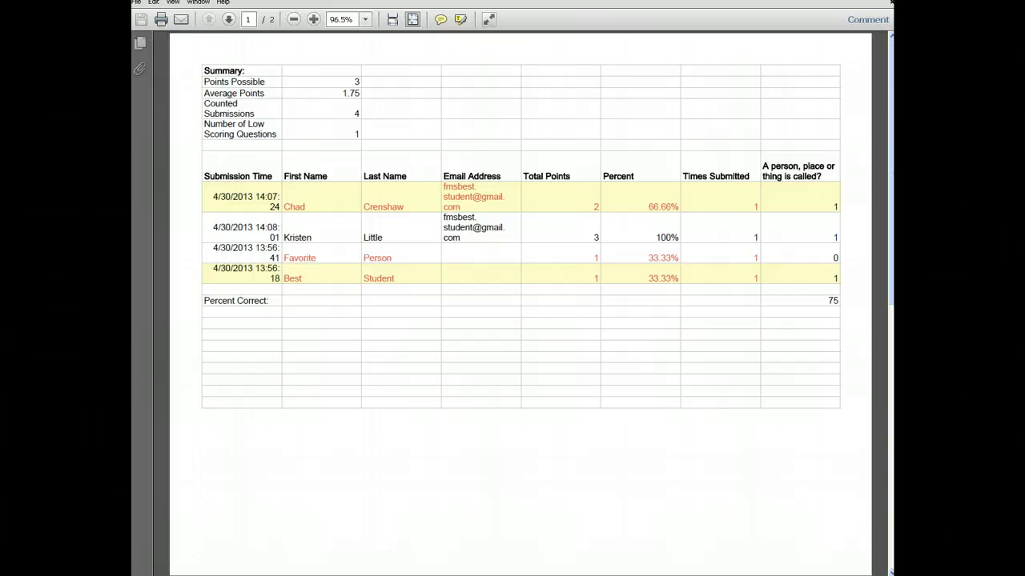
Bring up the PDF's print settings, choose a custom page range instead of all pages, and cancel the print.
key("ctrl+p")
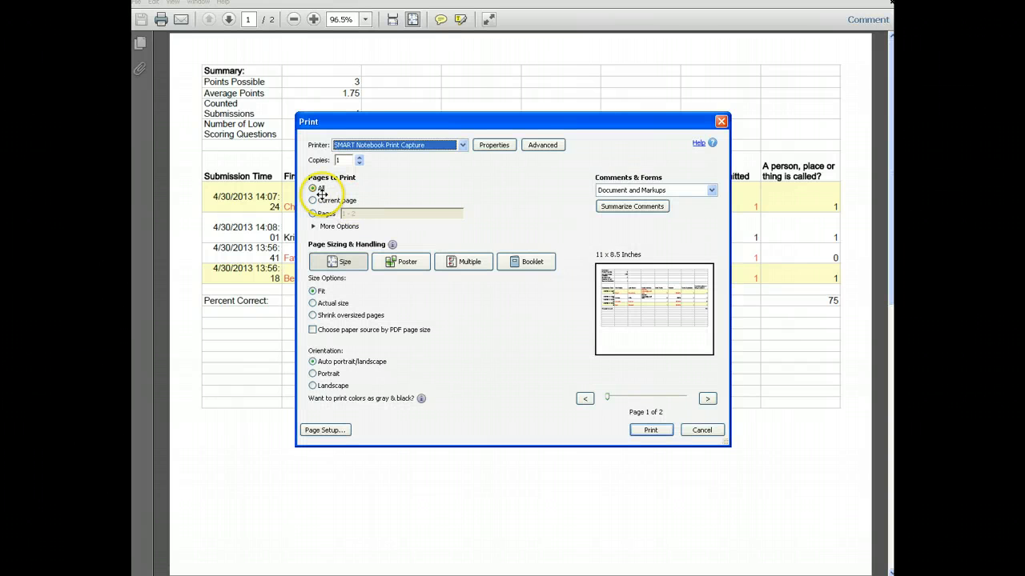
left_click(311, 212)
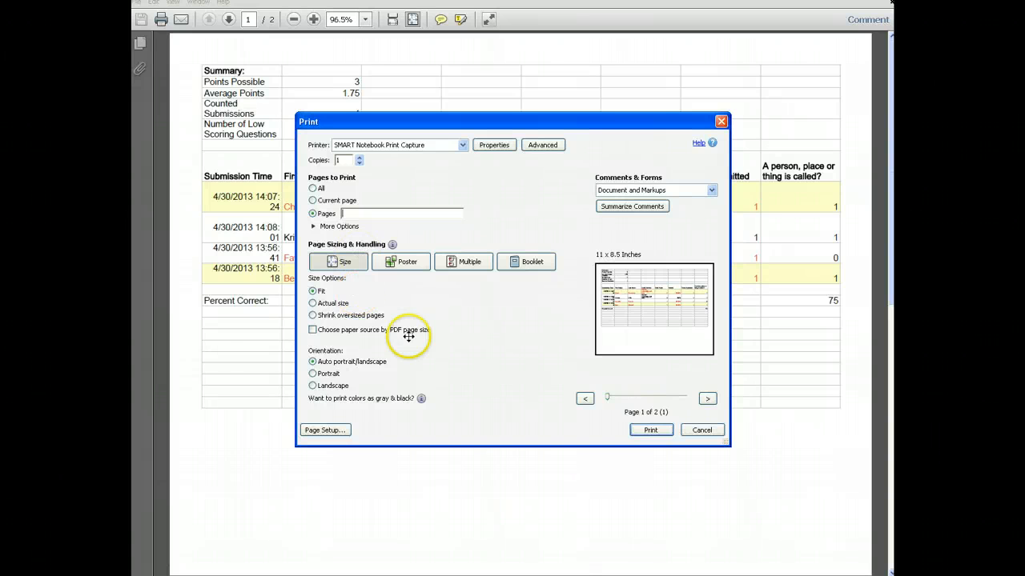
left_click(686, 430)
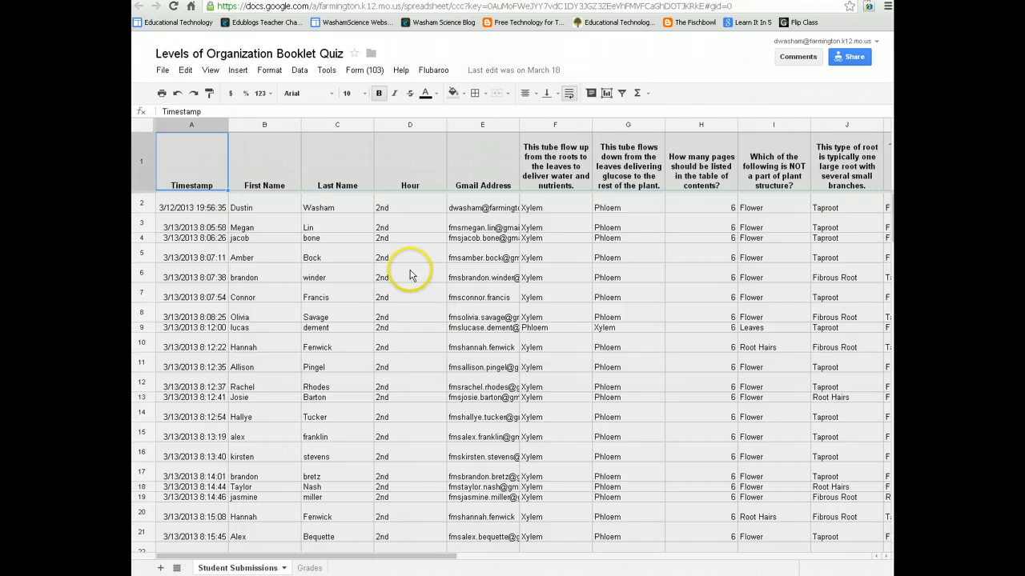
Examine the class hours in the Levels of Organization Booklet Quiz submissions, and show that spreadsheet's Grades sheet.
scroll(411, 272, "down", 5)
scroll(411, 280, "down", 4)
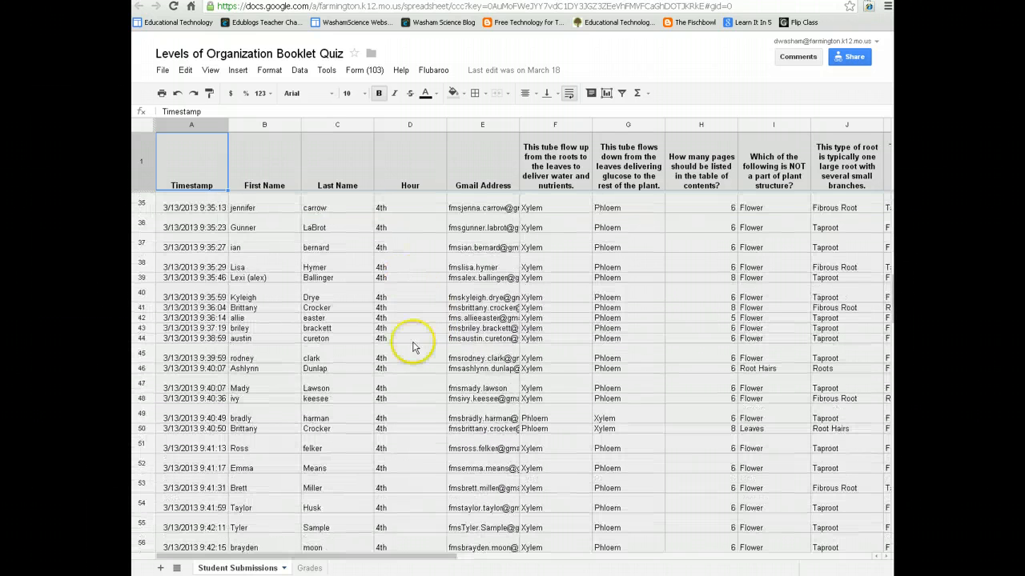
scroll(419, 490, "down", 2)
scroll(415, 487, "up", 5)
scroll(415, 487, "up", 7)
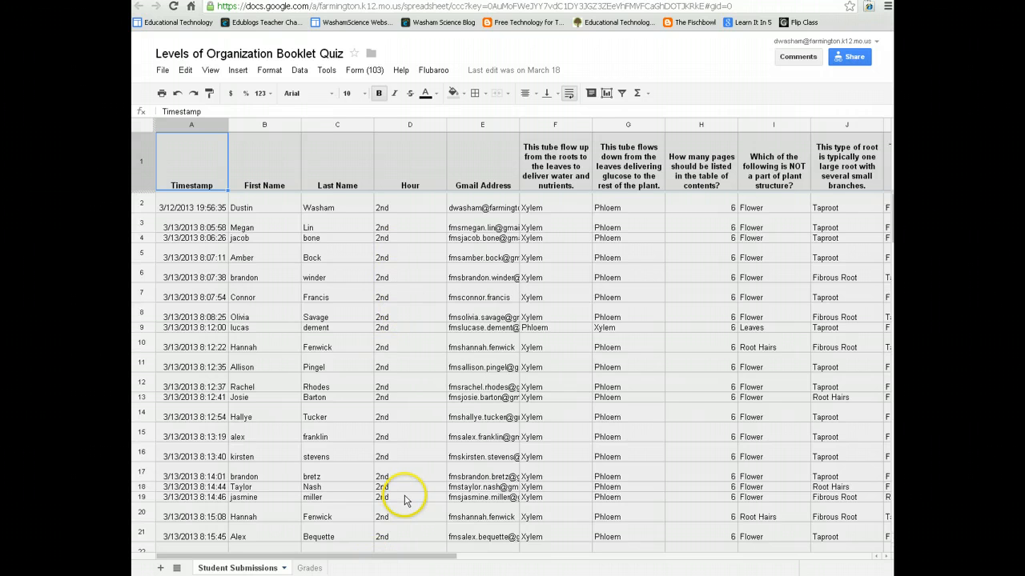
left_click(310, 568)
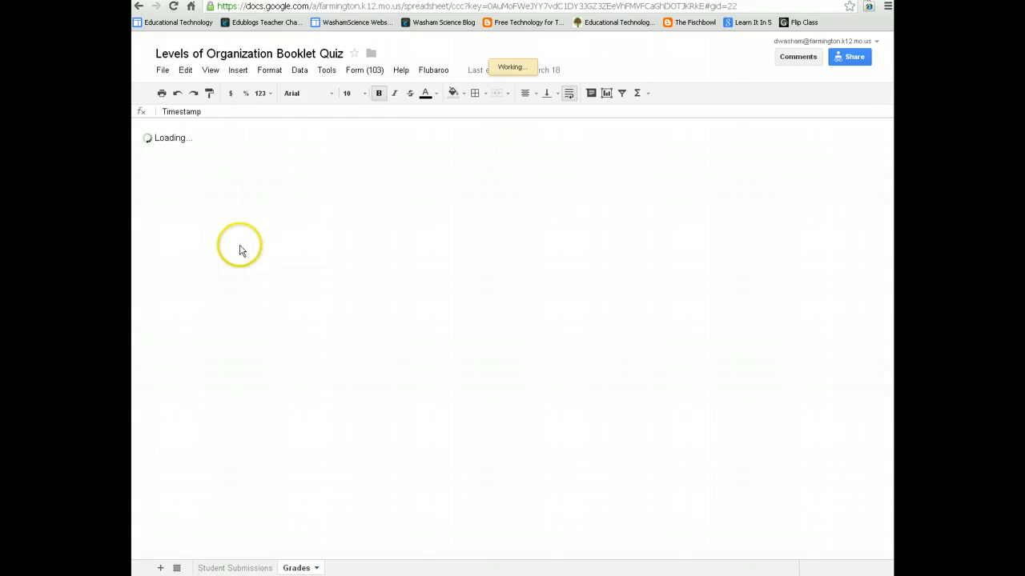
Bring up the range sort options, add a second sort column, and cancel the sort.
left_click(300, 71)
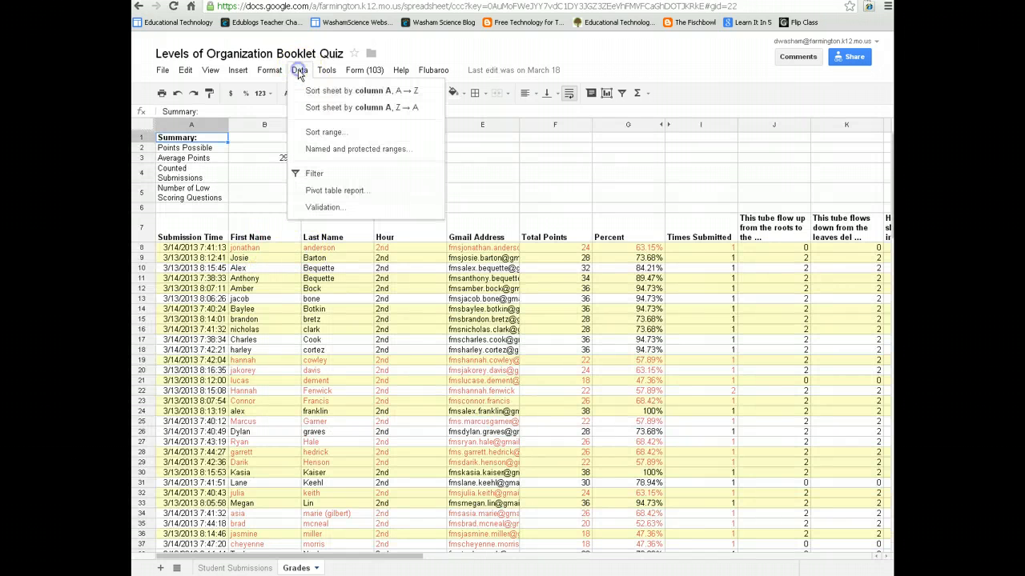
left_click(312, 134)
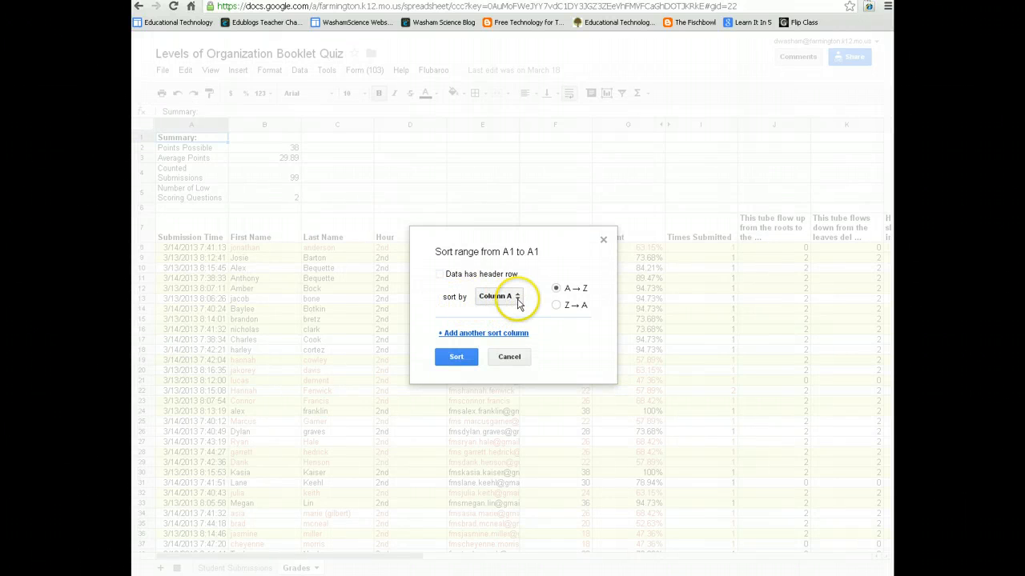
left_click(478, 333)
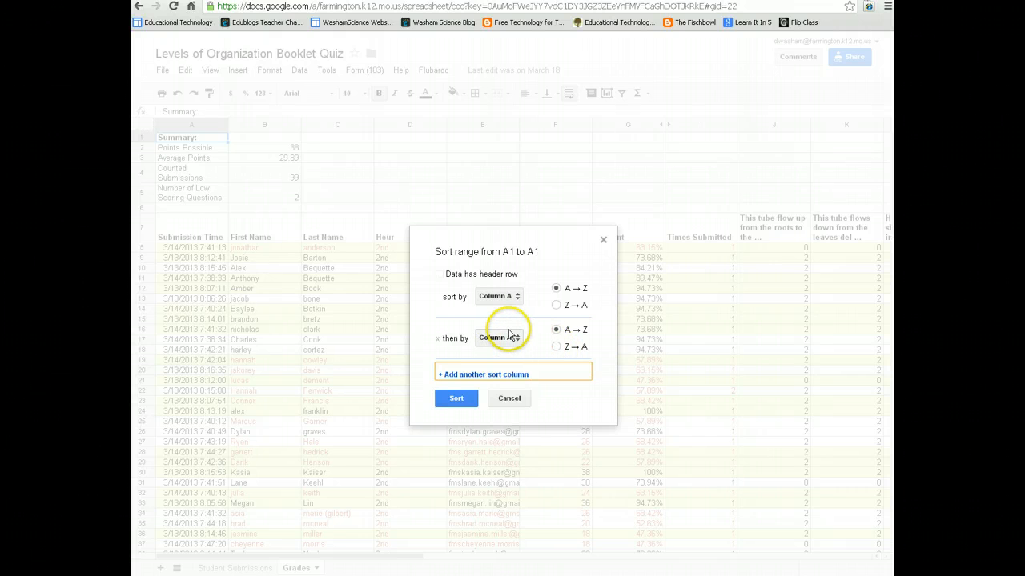
left_click(509, 399)
Examine how the Grades rows are ordered by Hour and Last Name, and return to the start of the sheet.
scroll(424, 359, "down", 15)
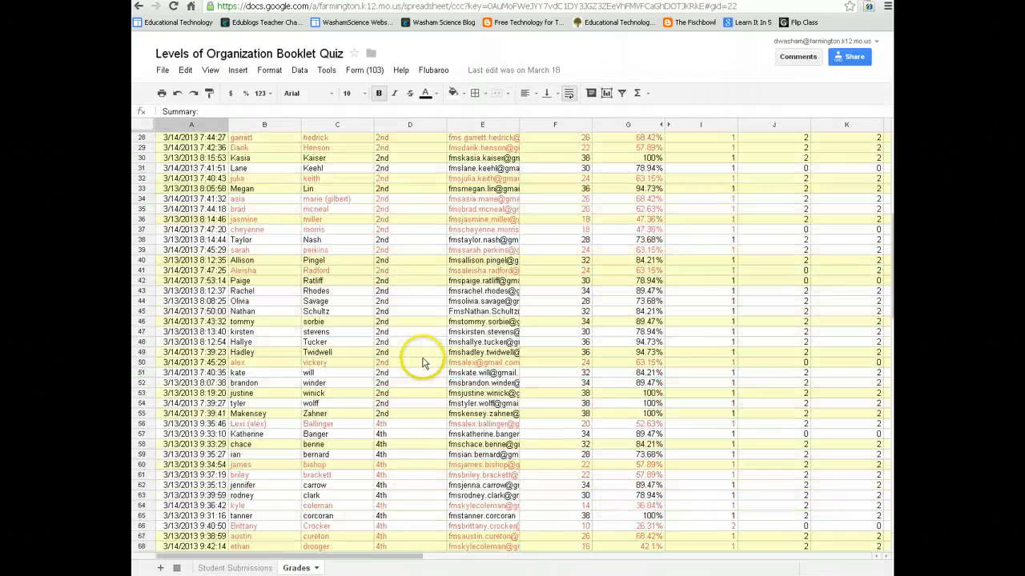
scroll(422, 361, "down", 2)
scroll(422, 362, "up", 16)
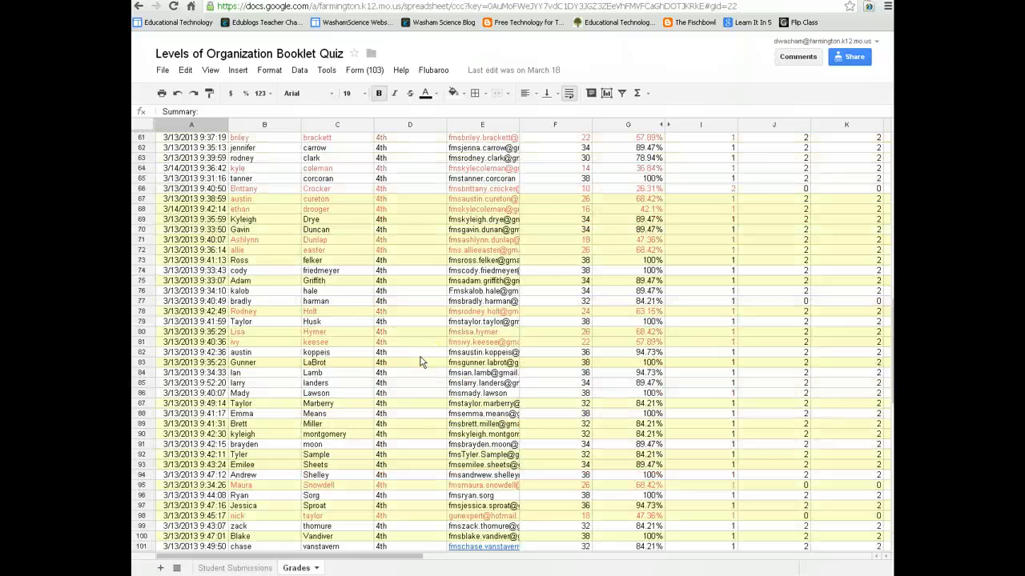
scroll(421, 362, "up", 6)
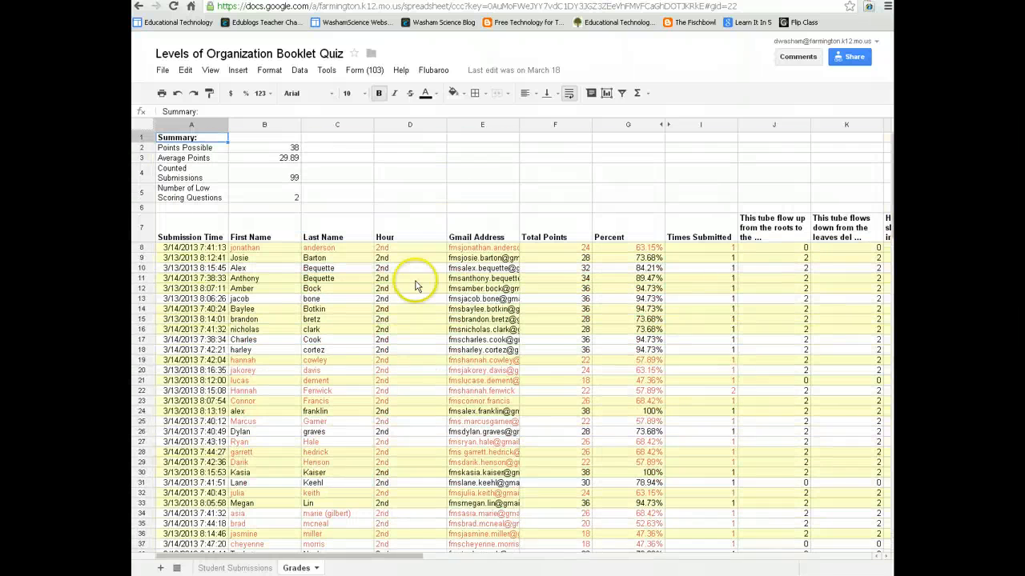